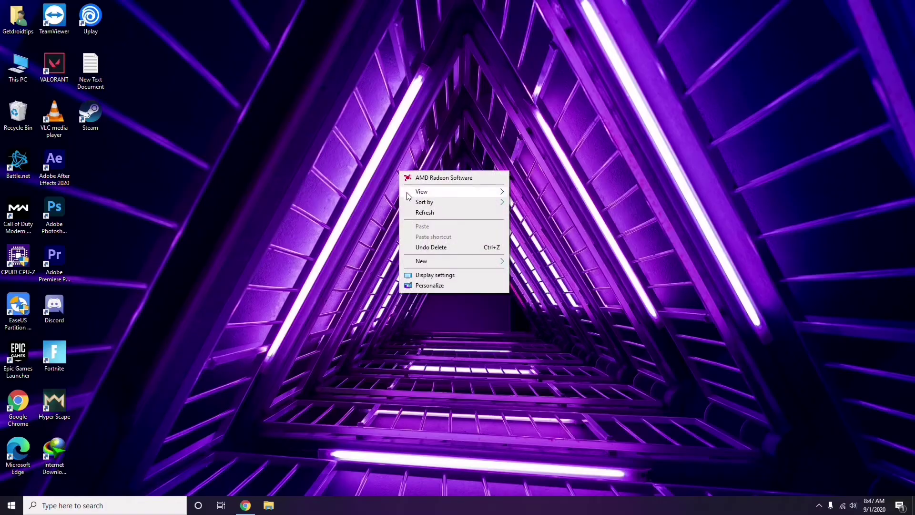
click(423, 215)
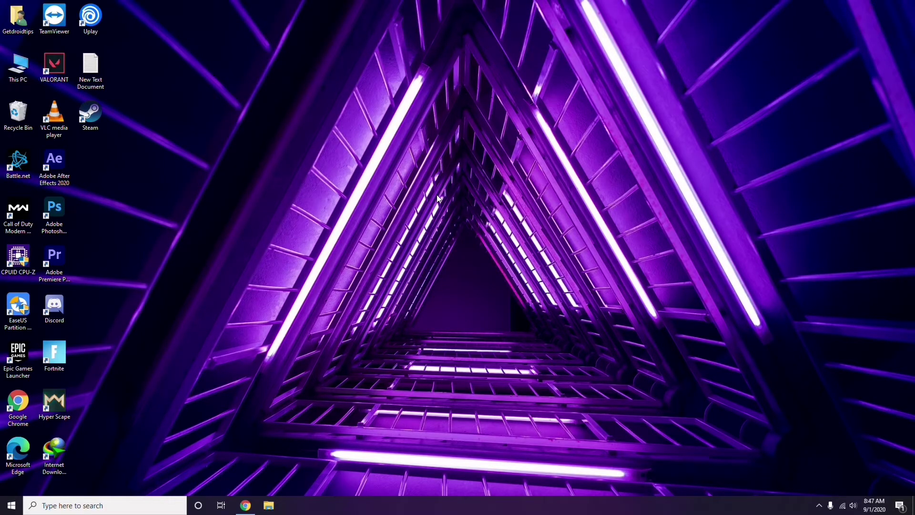
right_click(347, 134)
click(370, 175)
Open Computer Management for This PC, view the device categories in Device Manager, and close it
right_click(20, 80)
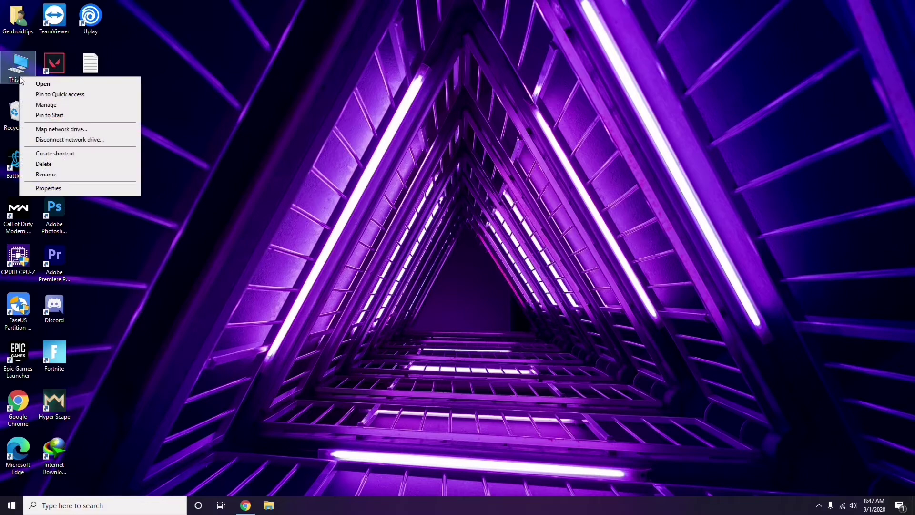
click(49, 106)
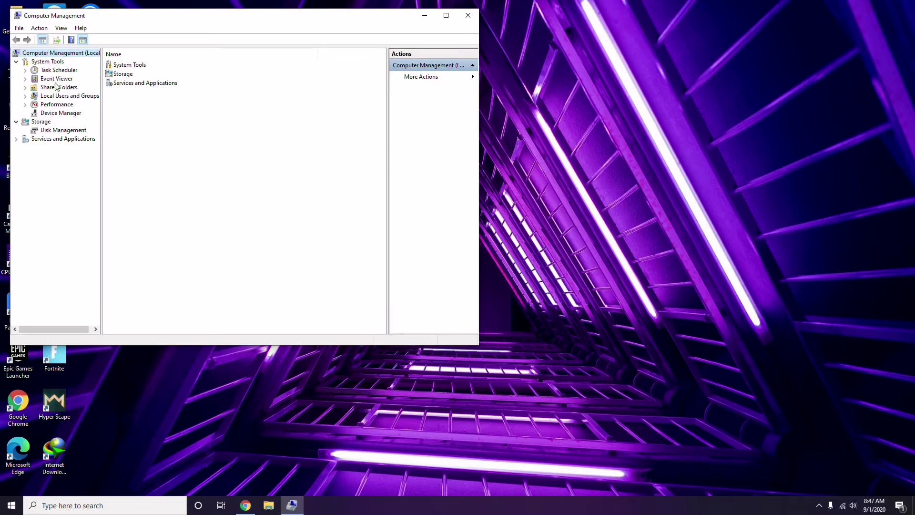
click(56, 113)
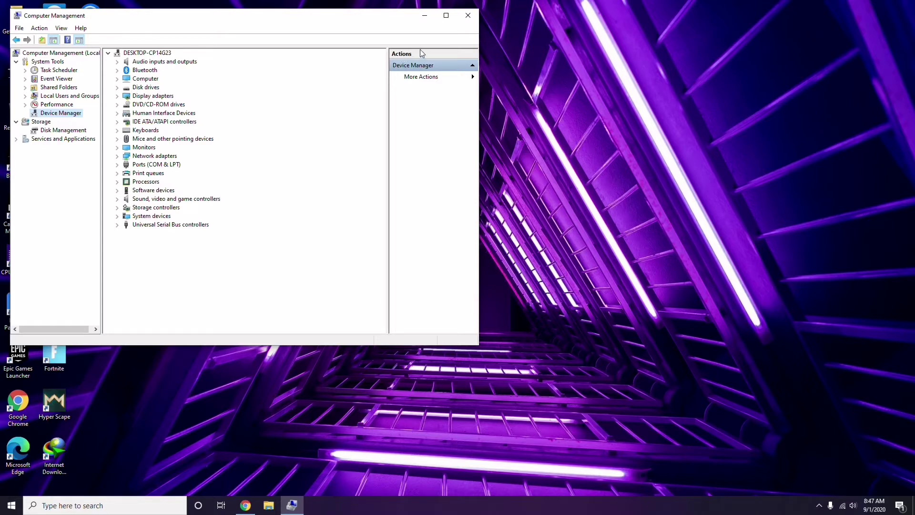
click(468, 16)
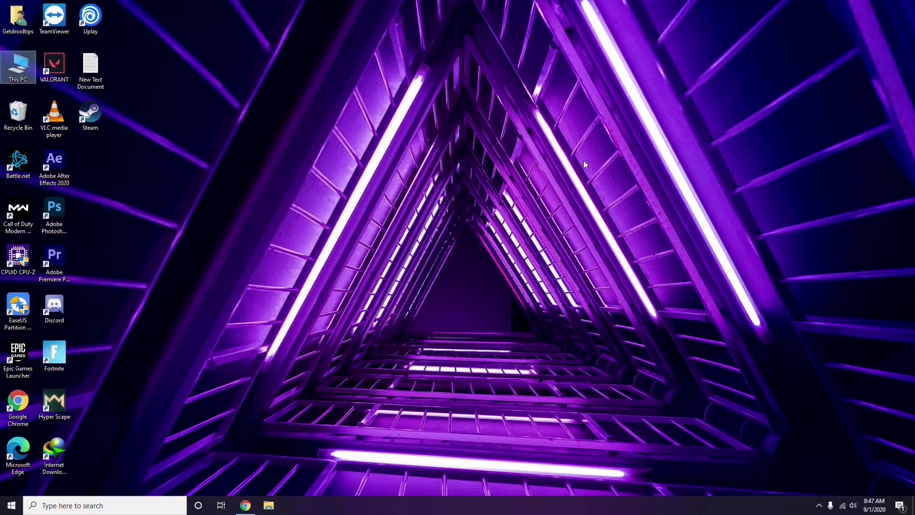
Open AMD Radeon Software, check the driver version and available update, look over the System, Graphics, Display and Home pages, and close it
click(820, 512)
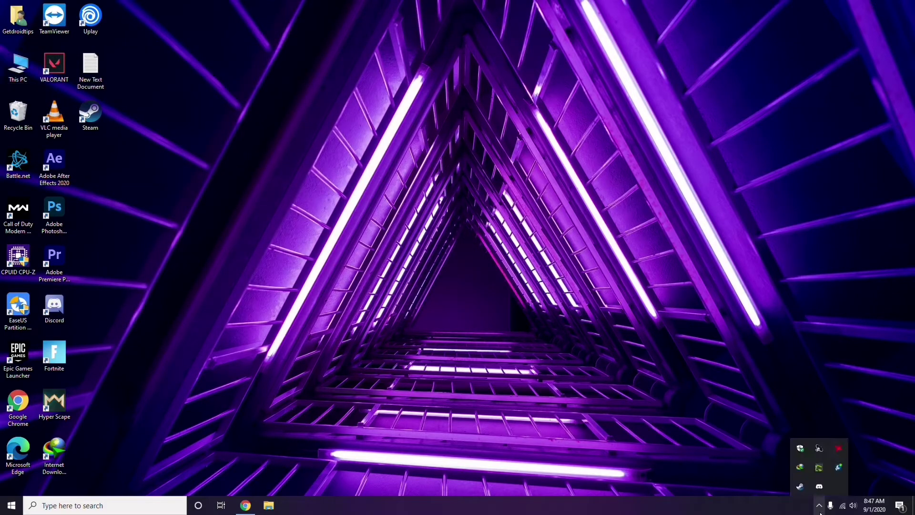
click(838, 450)
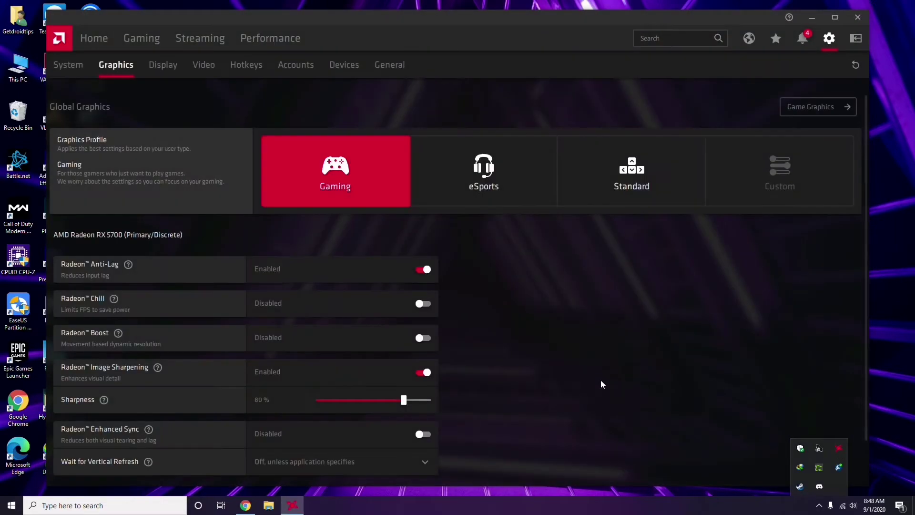
click(78, 67)
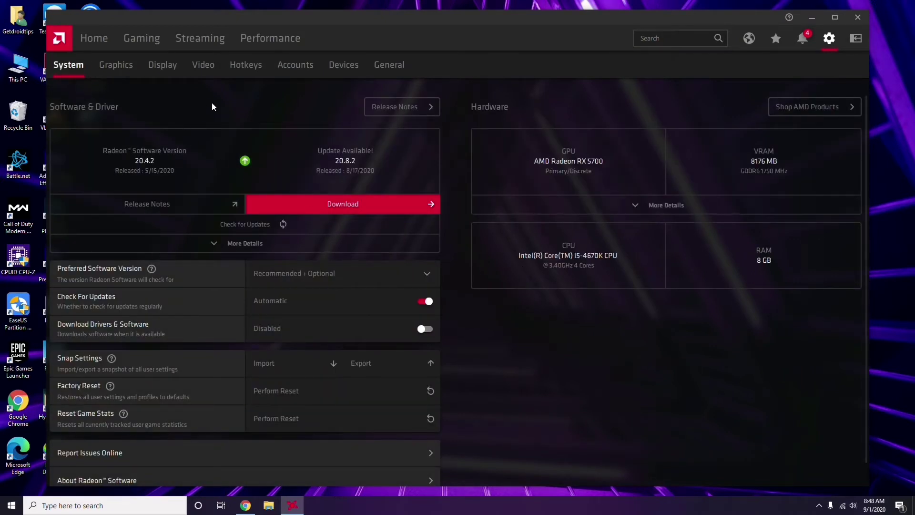
click(112, 67)
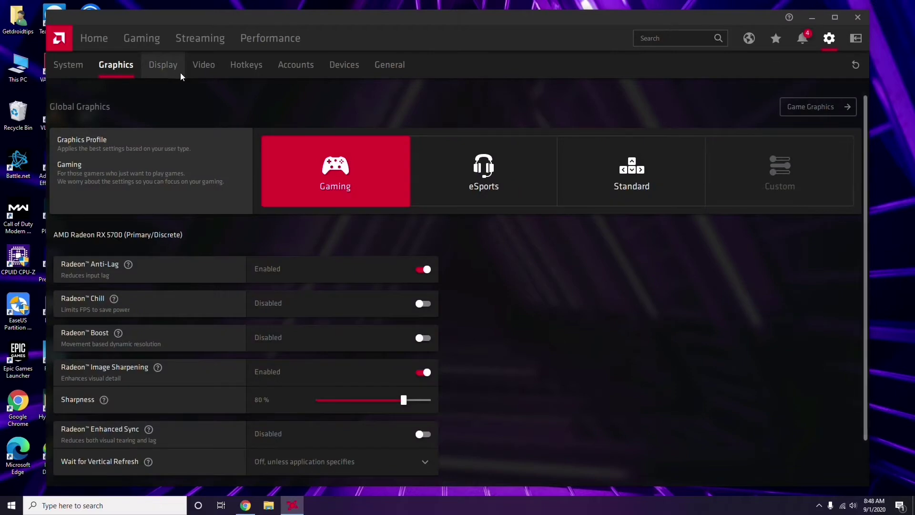
click(173, 72)
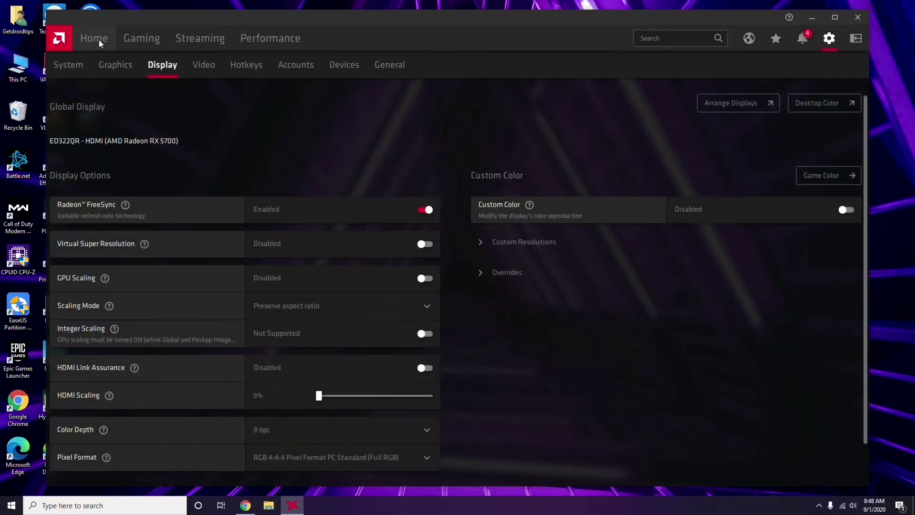
click(100, 42)
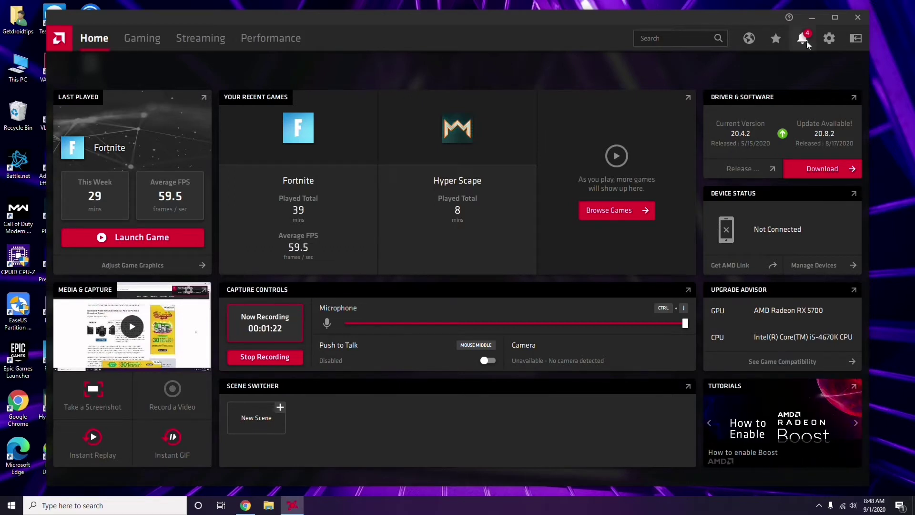
click(862, 18)
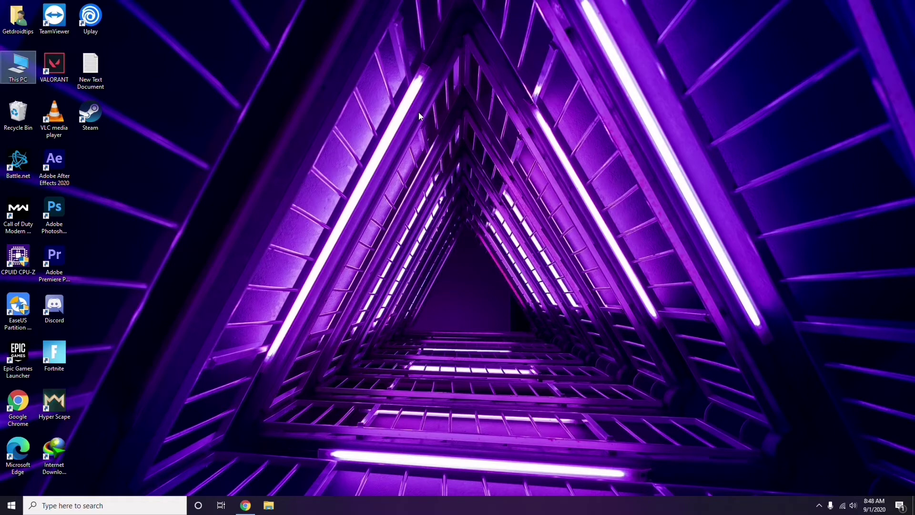
right_click(193, 123)
click(207, 166)
Open Steam, disable the Steam Overlay while in-game in its settings, save the change and close Steam
double_click(90, 114)
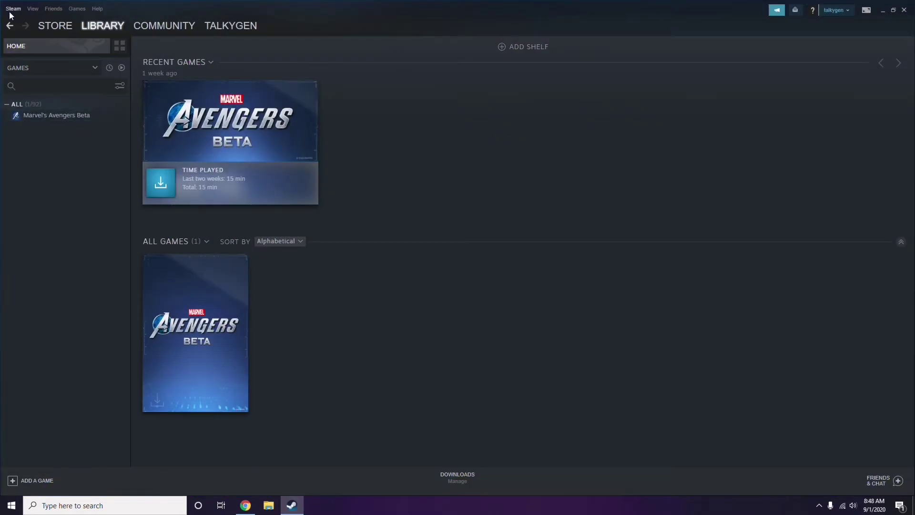
click(12, 9)
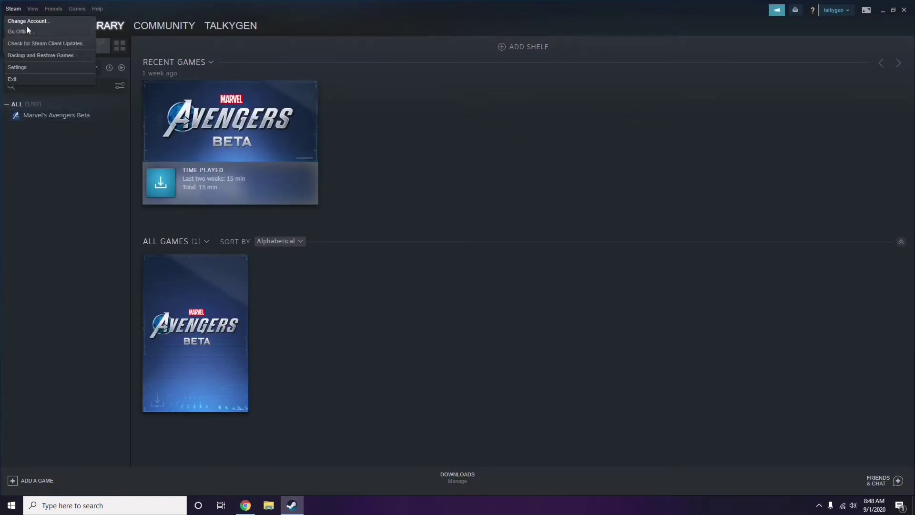
click(30, 67)
drag(556, 181, 507, 104)
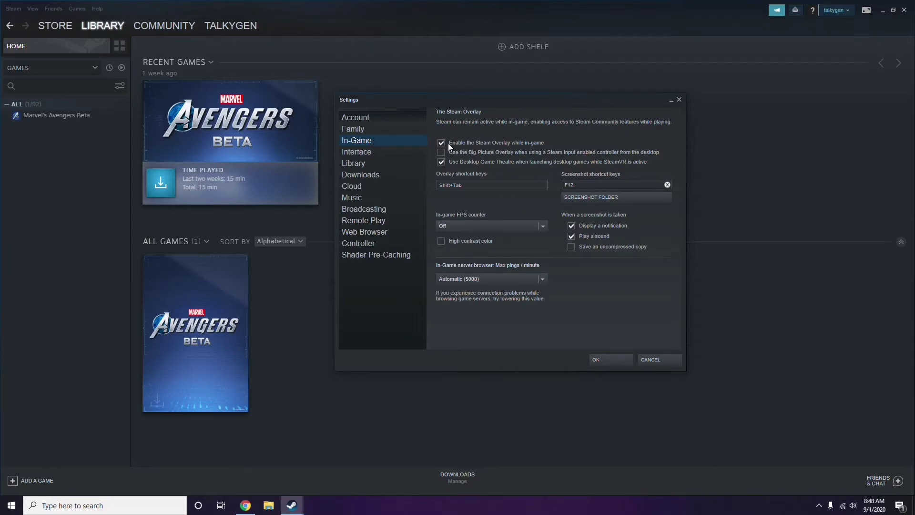
click(488, 144)
click(602, 360)
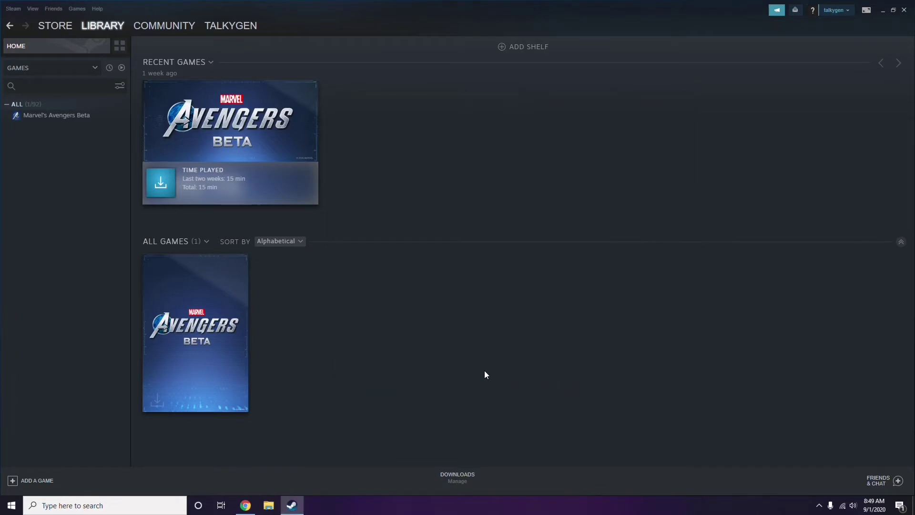
click(905, 11)
right_click(374, 156)
click(397, 194)
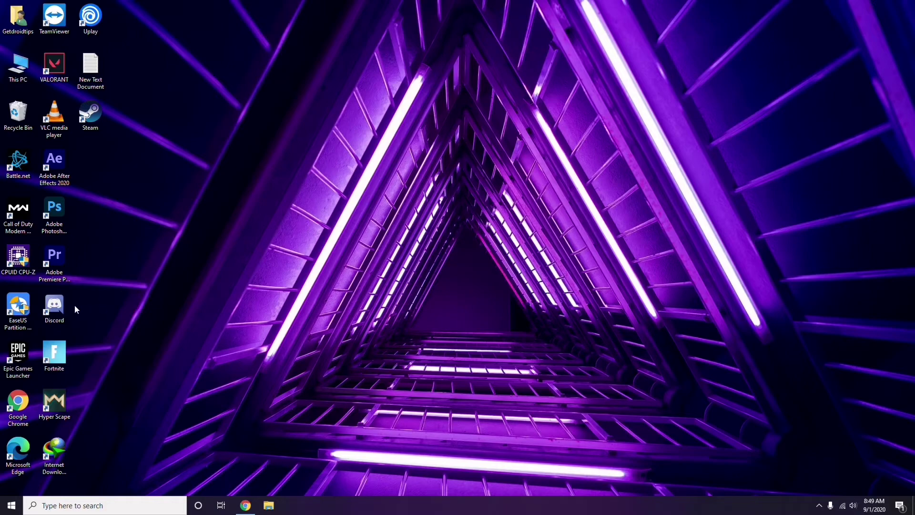
Open Discord and turn off the OpenH264 Video Codec in its Voice & Video settings, reviewing the remaining voice options
double_click(61, 303)
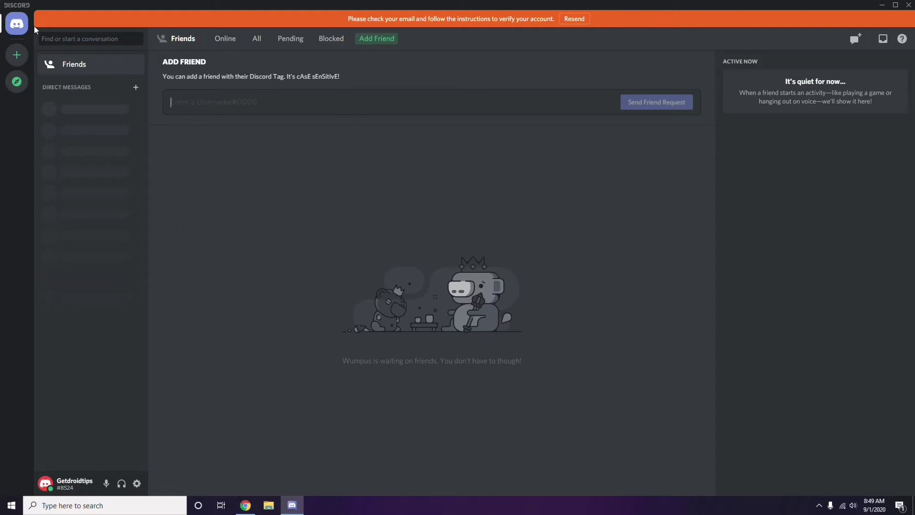
click(137, 483)
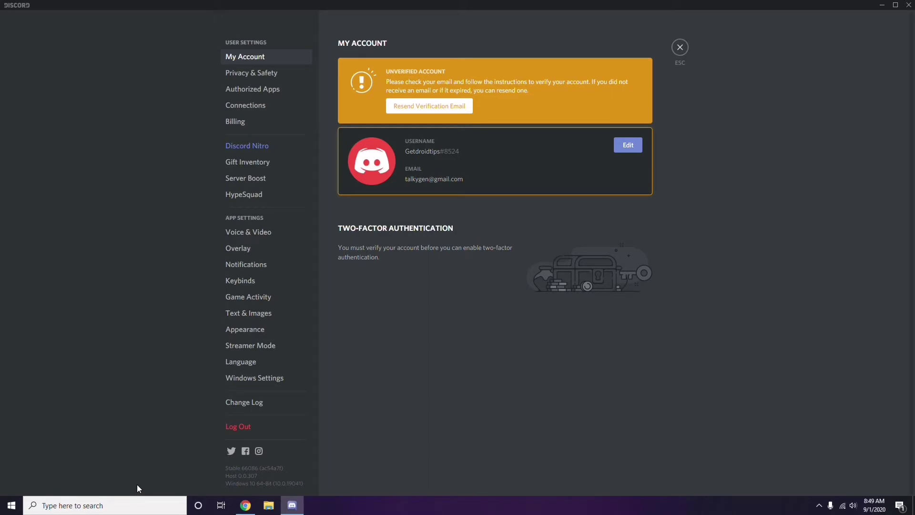
click(243, 233)
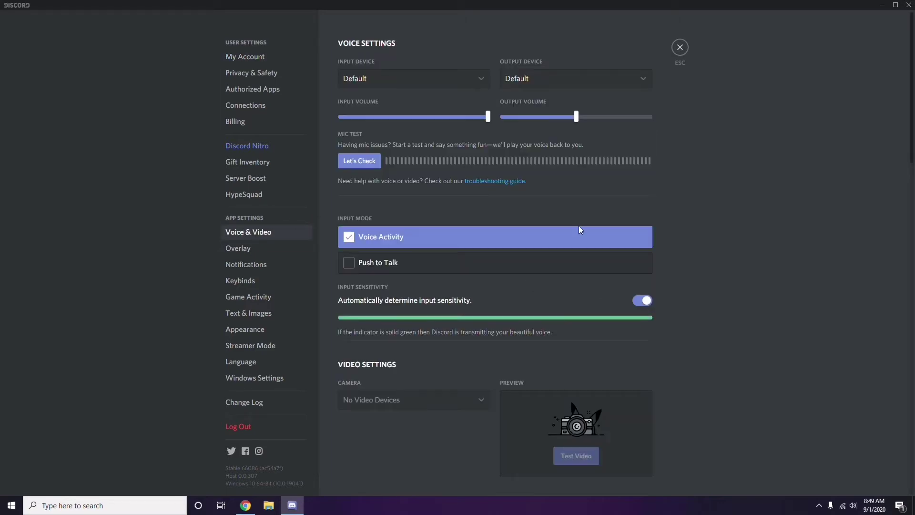
scroll(700, 233, down, 2)
scroll(699, 232, down, 6)
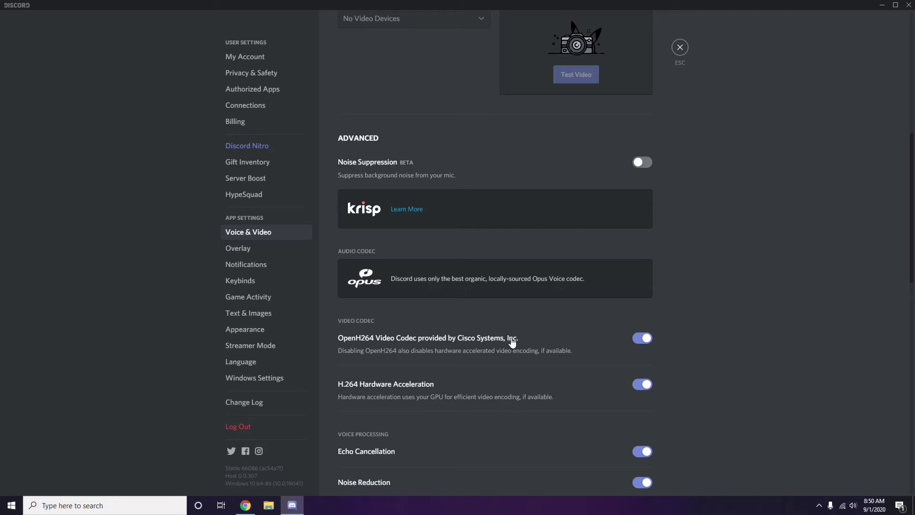
click(639, 338)
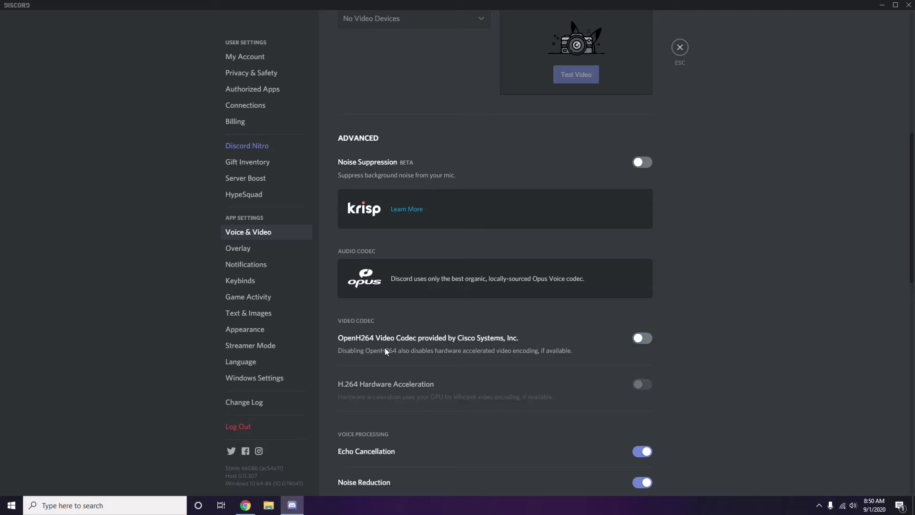
scroll(473, 342, down, 2)
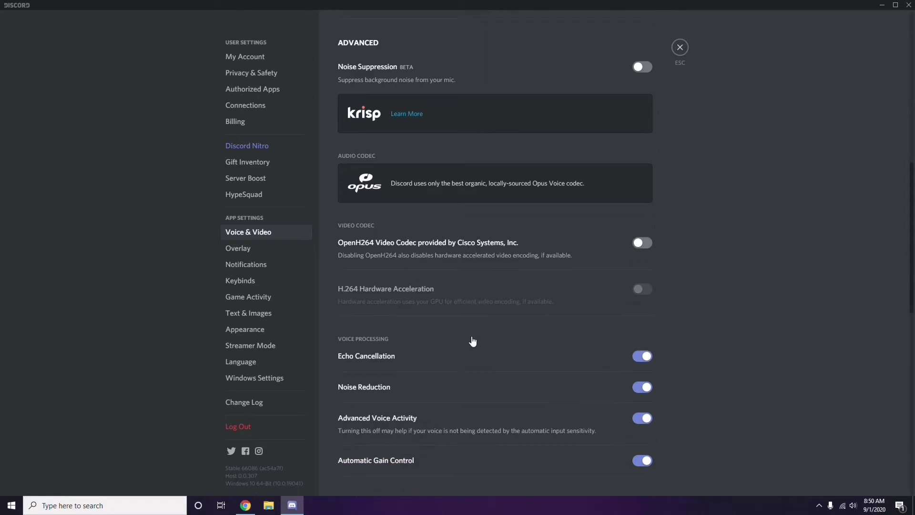
scroll(473, 342, down, 4)
scroll(473, 341, up, 1)
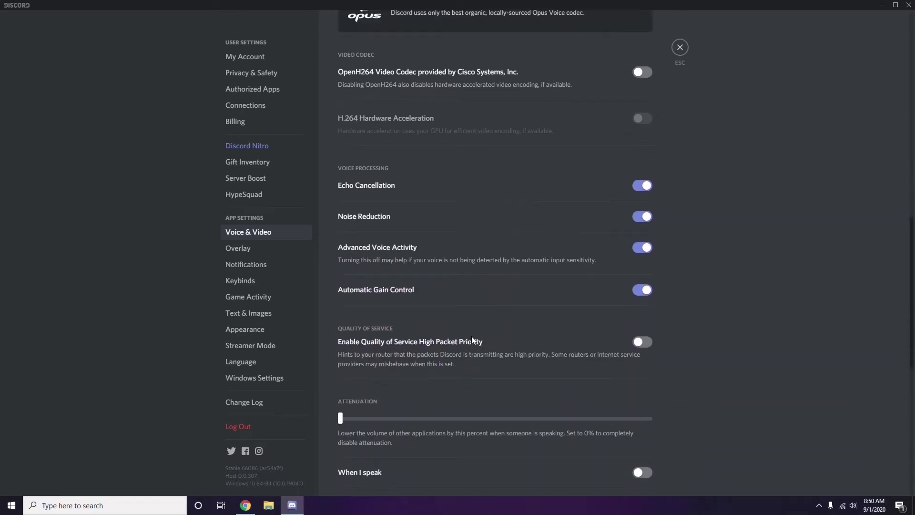
Disable the in-game overlay in Discord's Overlay settings
click(240, 250)
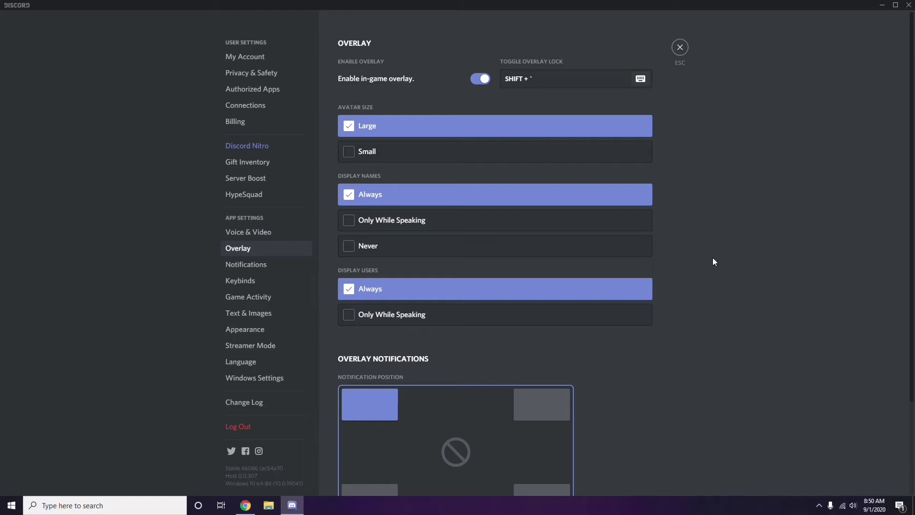
scroll(708, 251, down, 1)
scroll(708, 250, up, 1)
click(478, 80)
Turn off Hardware Acceleration in Discord's Appearance settings, confirm the change, and minimize Discord
click(252, 333)
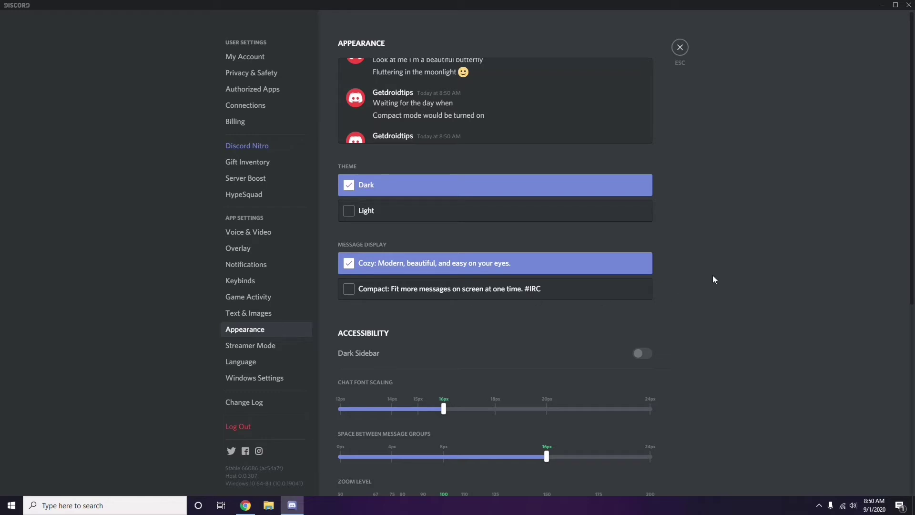
scroll(714, 277, down, 7)
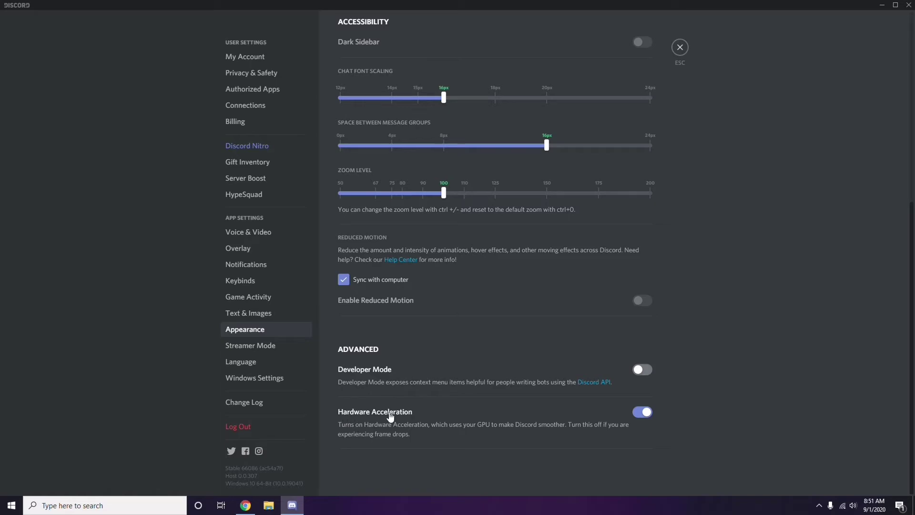
click(642, 414)
click(527, 283)
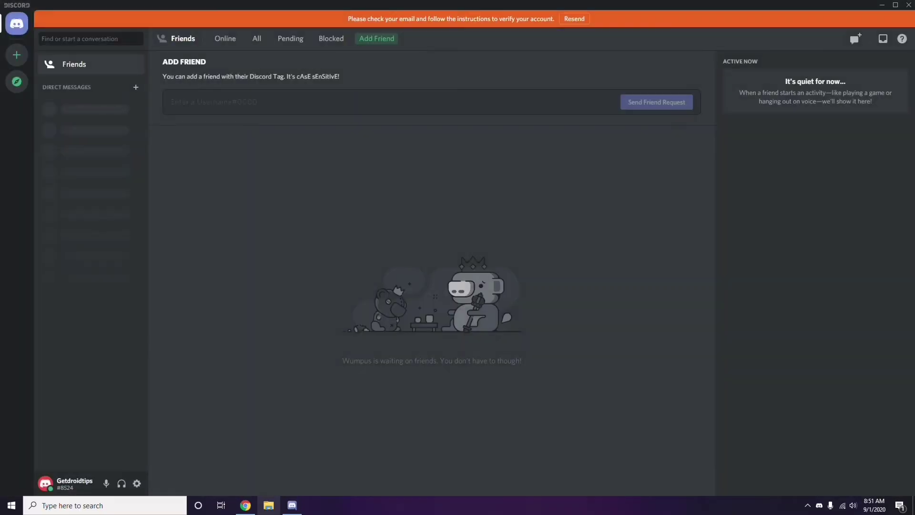
click(882, 4)
right_click(364, 121)
click(388, 167)
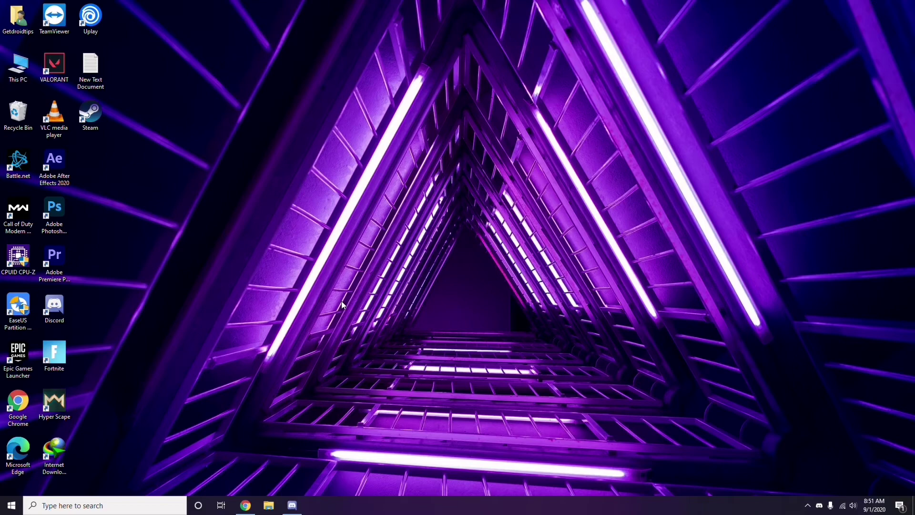
Search Windows for "windows" and open the Windows Update settings
click(73, 507)
text(windows)
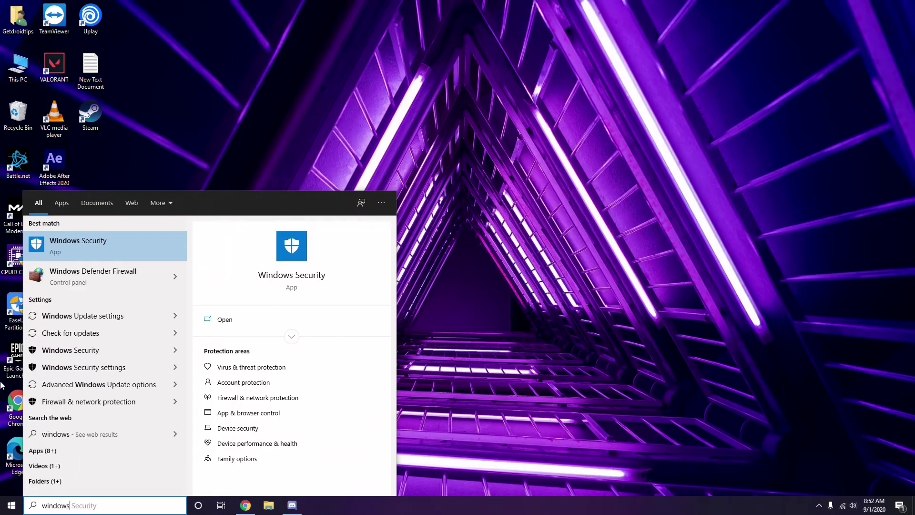
click(115, 317)
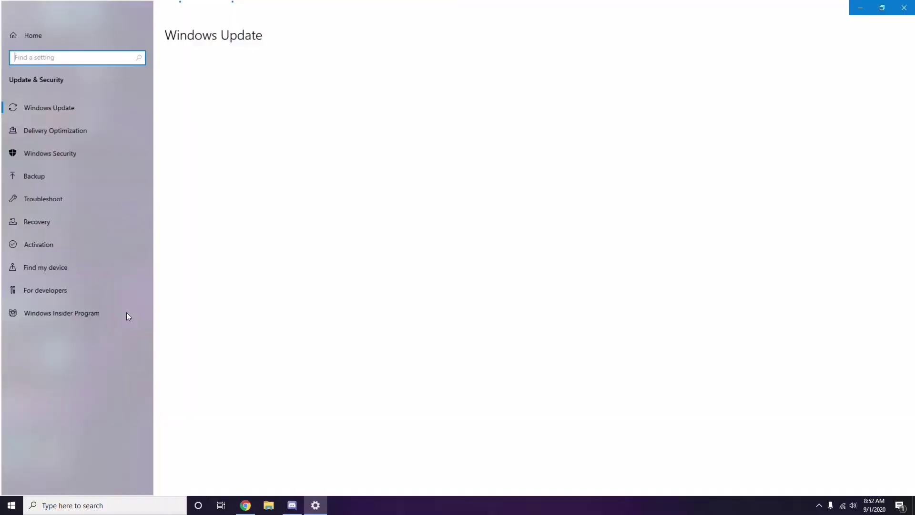
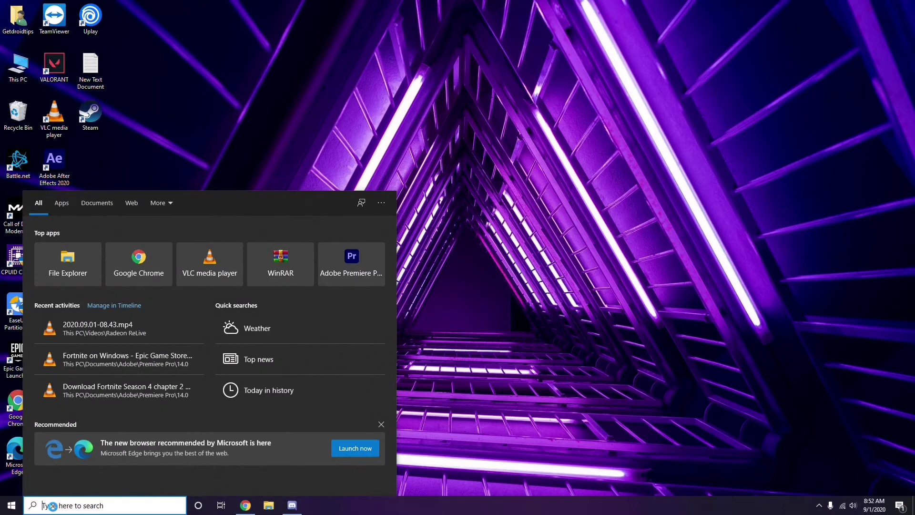
Search Windows for "settings" and open the Settings app
text(sett)
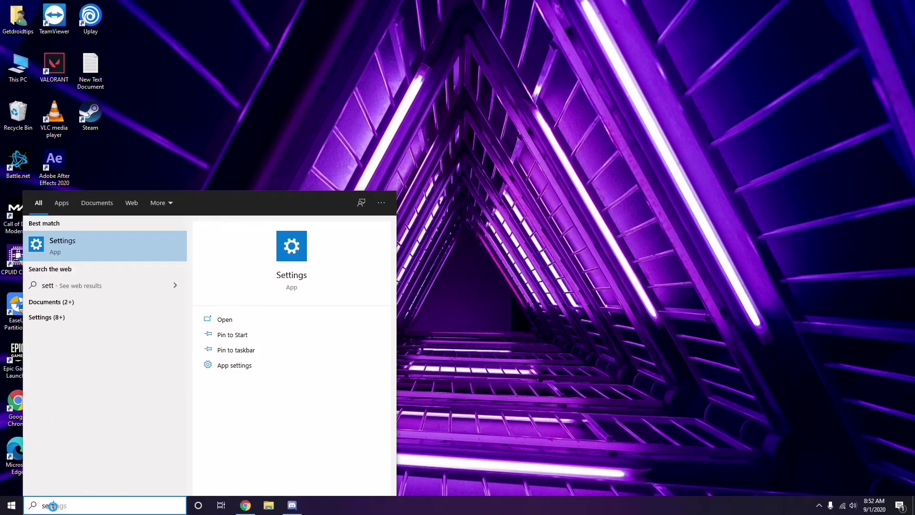
text(ings)
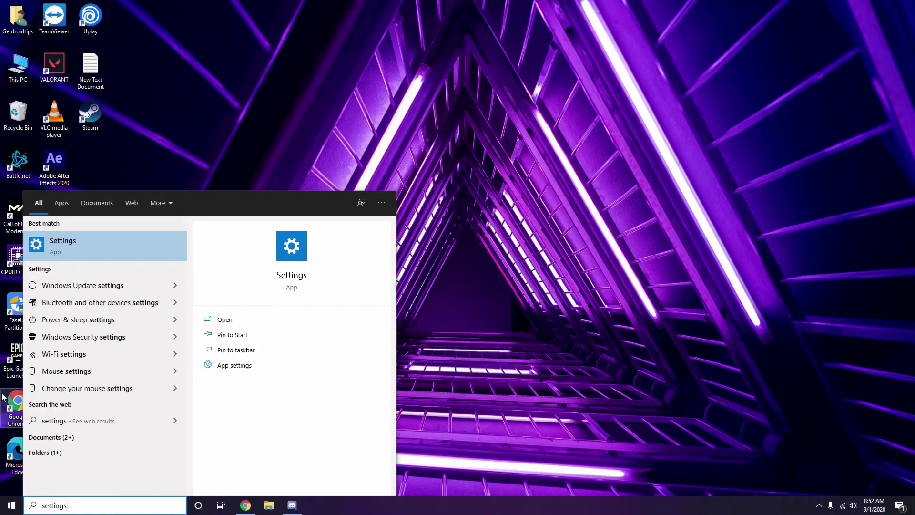
click(102, 251)
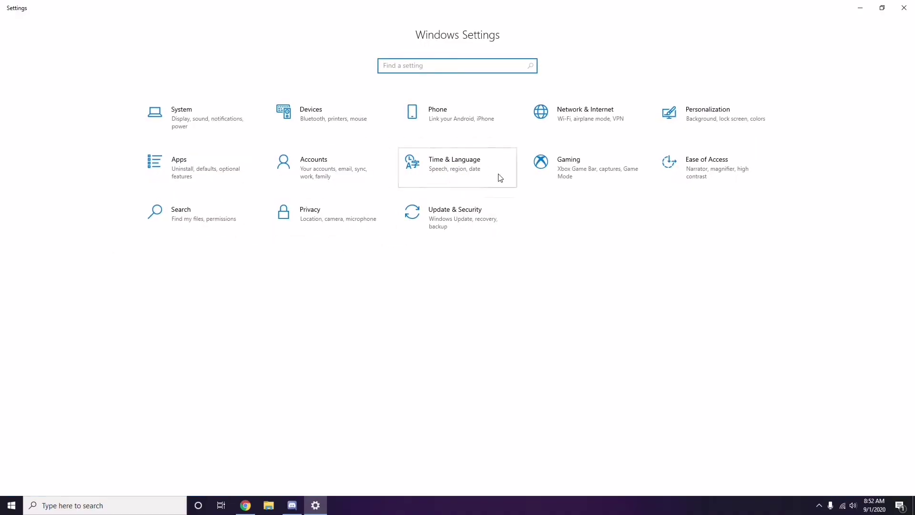
Open the Windows update history and its Uninstall updates list, and show the uninstall option for the x64 KB2565063 update without running it
click(458, 226)
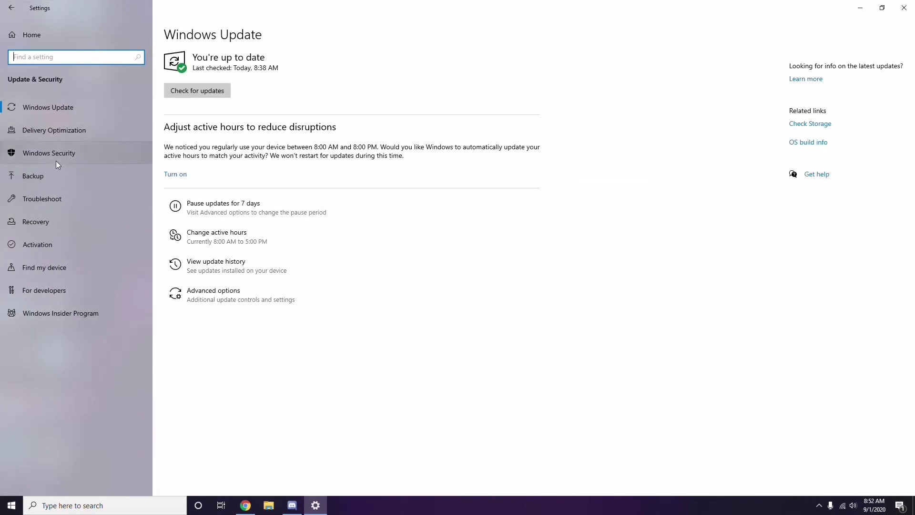
click(217, 266)
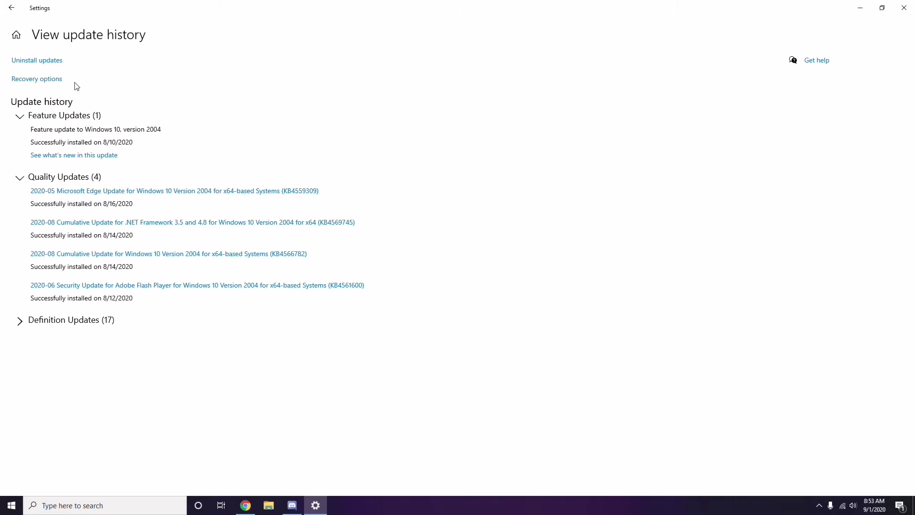
click(45, 62)
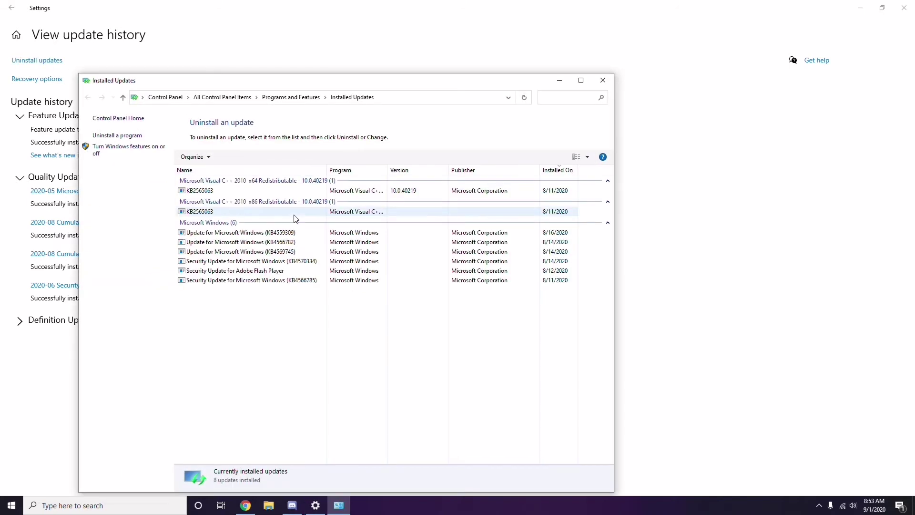
right_click(209, 193)
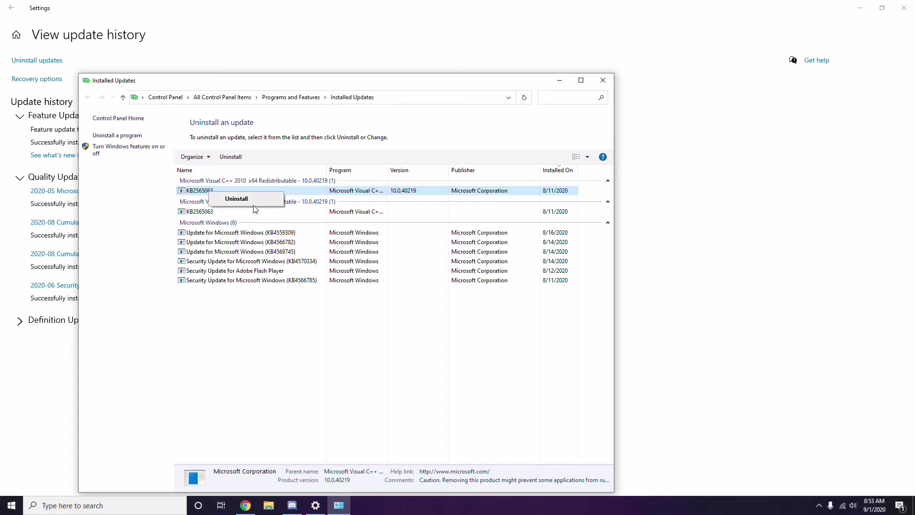
click(628, 180)
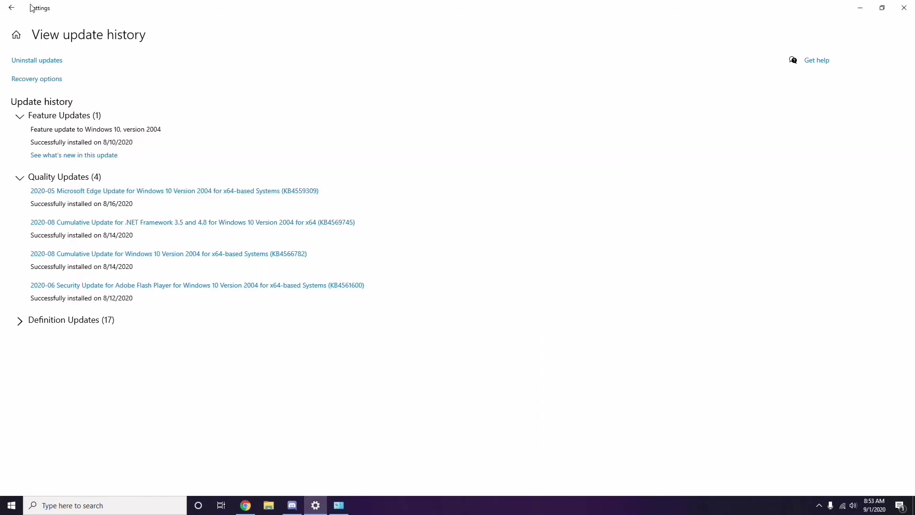
Go back to the Windows Settings home page, then close Settings and the Installed Updates window
click(16, 13)
click(14, 11)
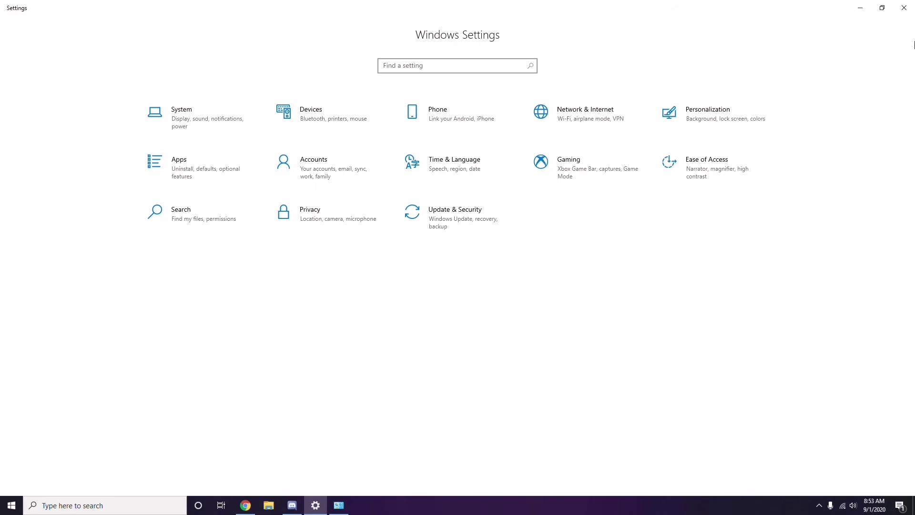
click(903, 8)
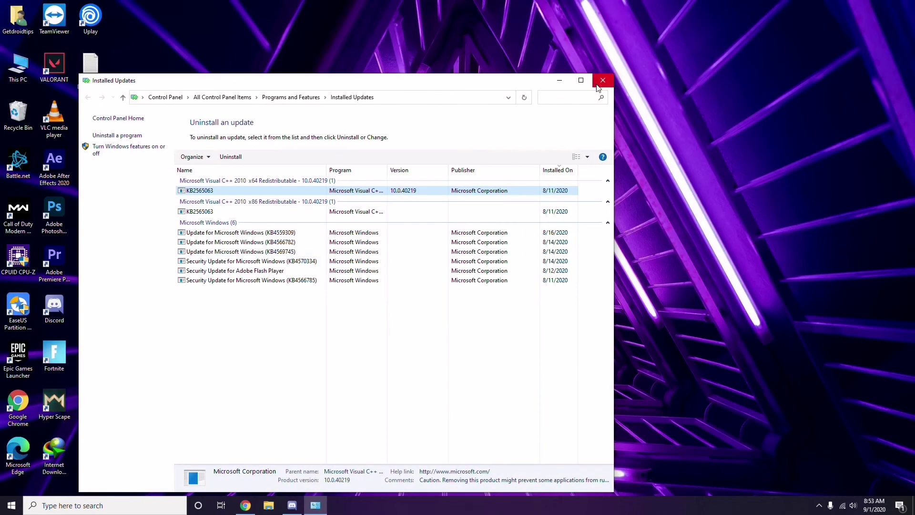
click(602, 80)
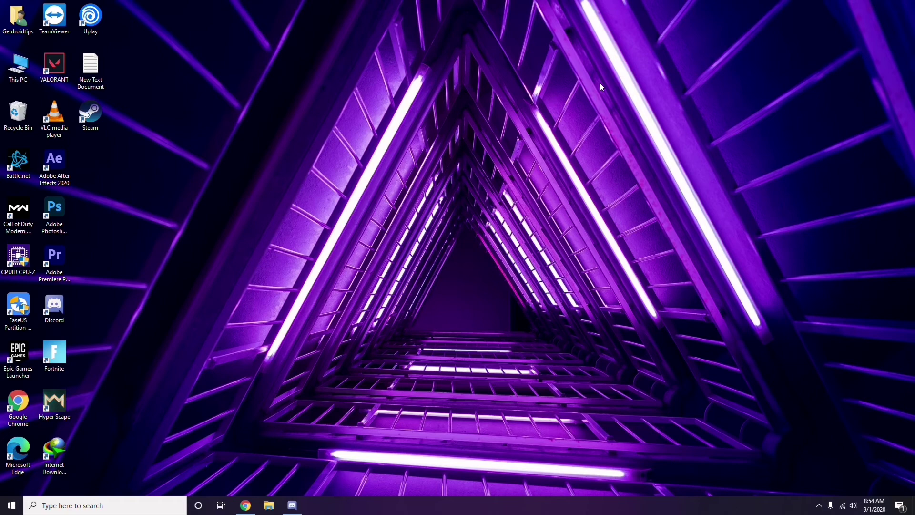
Open the user's temporary files folder by running %temp% from the Run dialog
key(super+r)
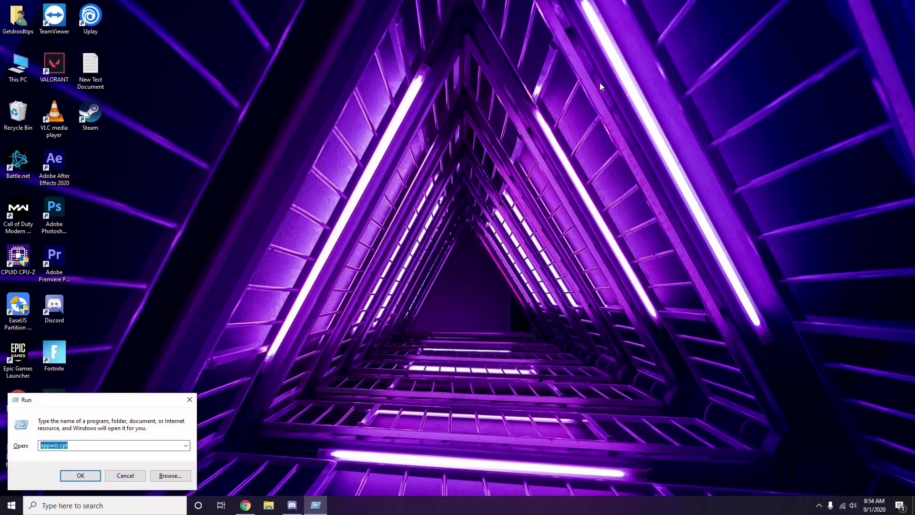
key(BackSpace)
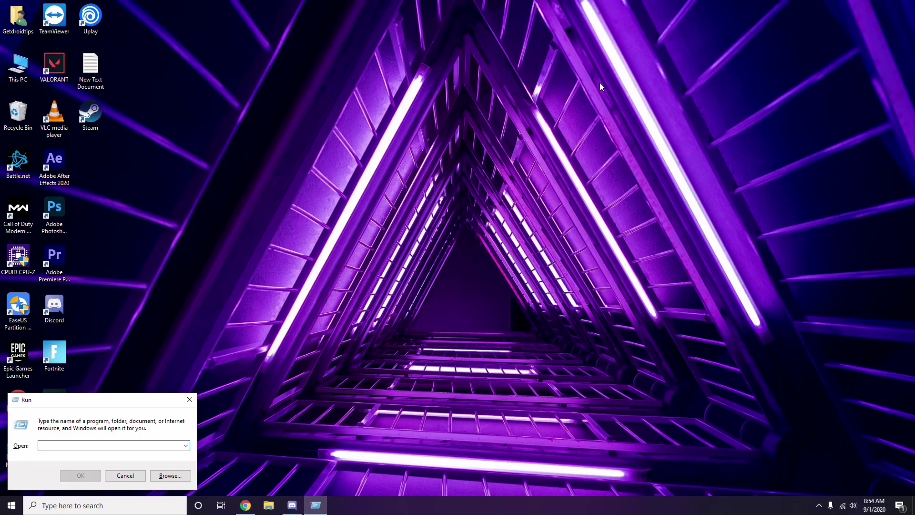
text(%)
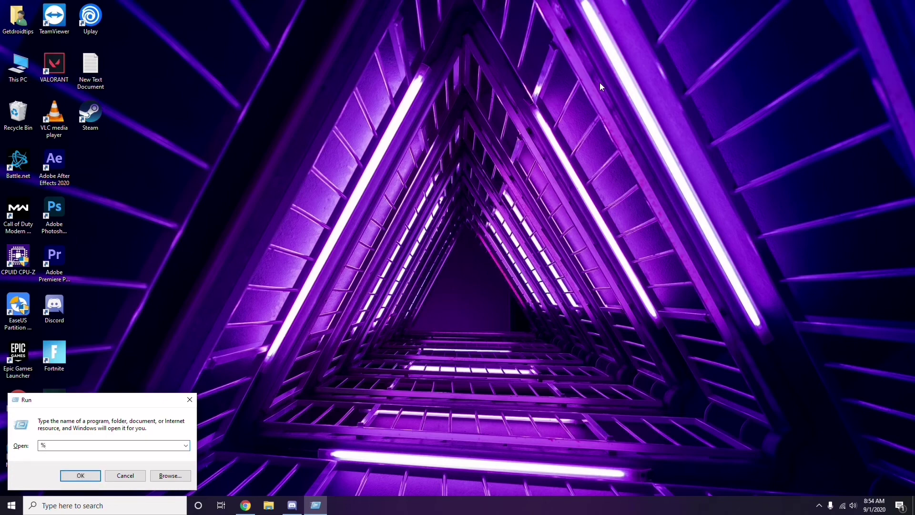
text(temp%)
click(85, 476)
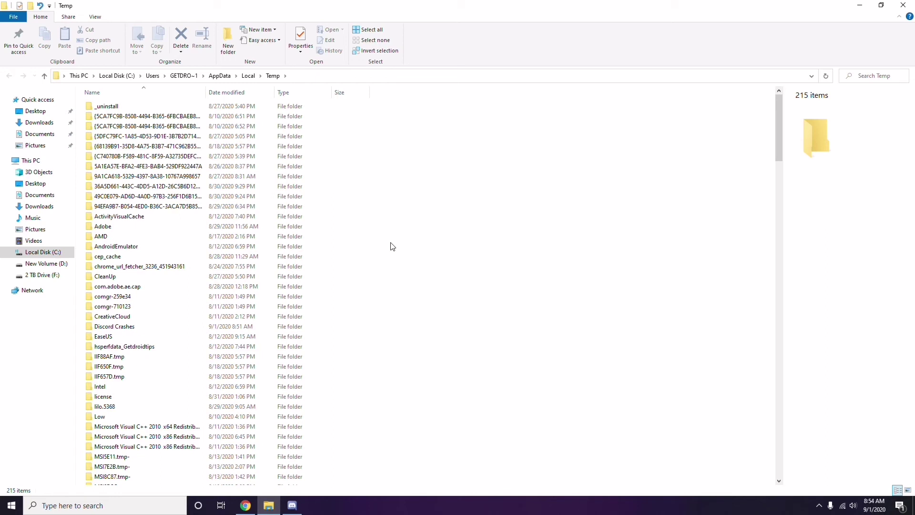
Select all items in the Temp folder, clear the selection, and close the folder, refreshing the desktop
key(ctrl+a)
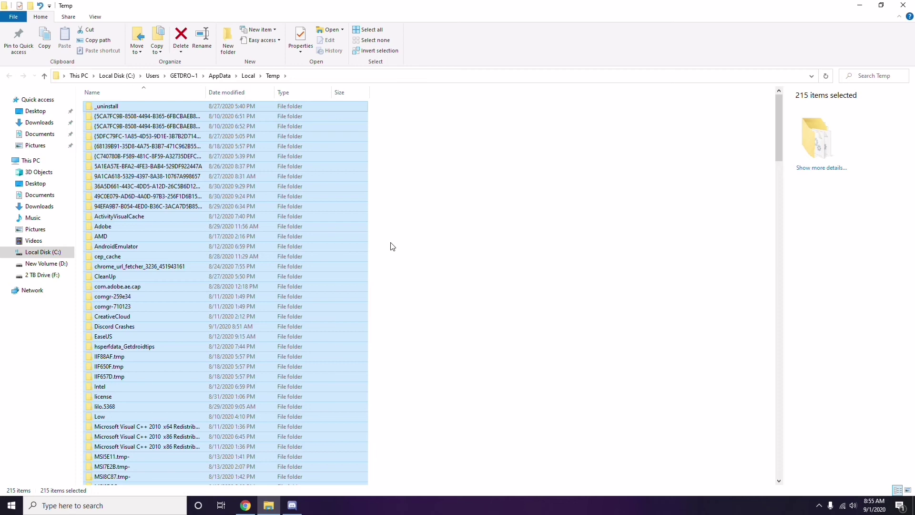
click(442, 243)
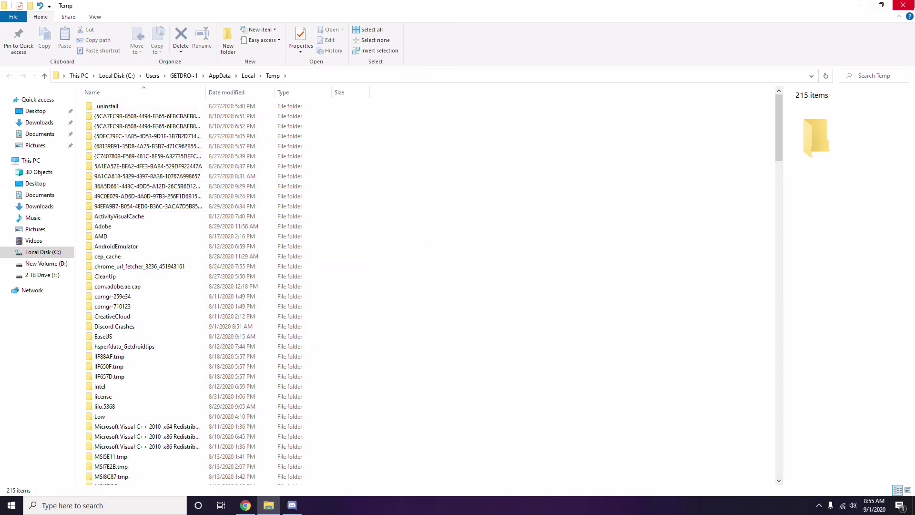
click(904, 5)
right_click(352, 140)
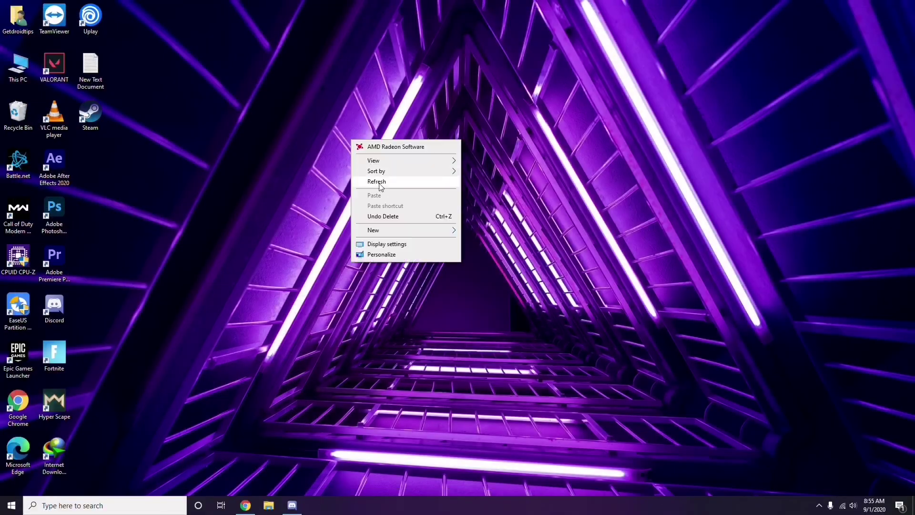
click(380, 184)
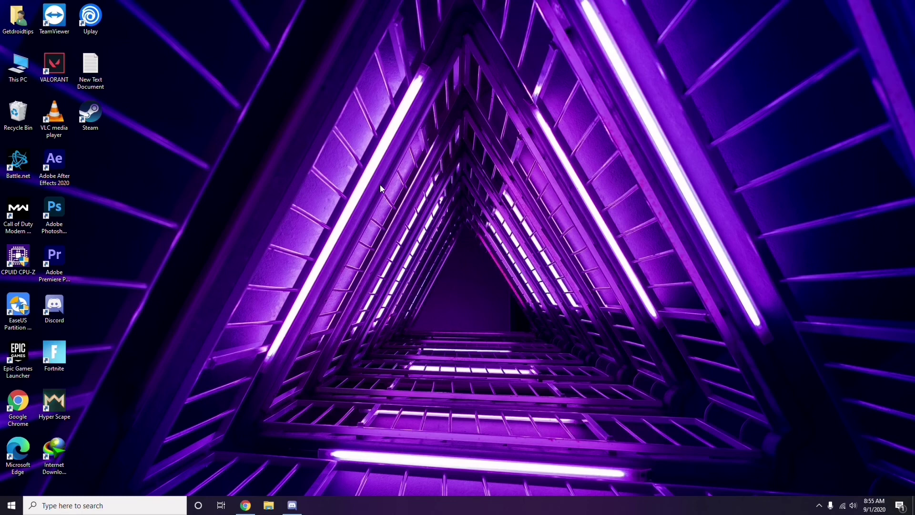
Open AMD Radeon Software from the hidden tray icons, examine its Home overview including the driver details, and close it
click(819, 505)
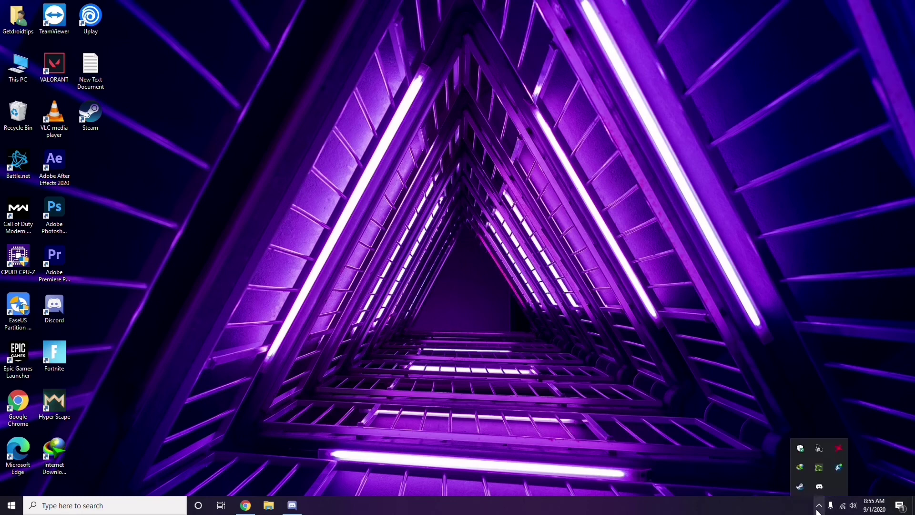
click(839, 449)
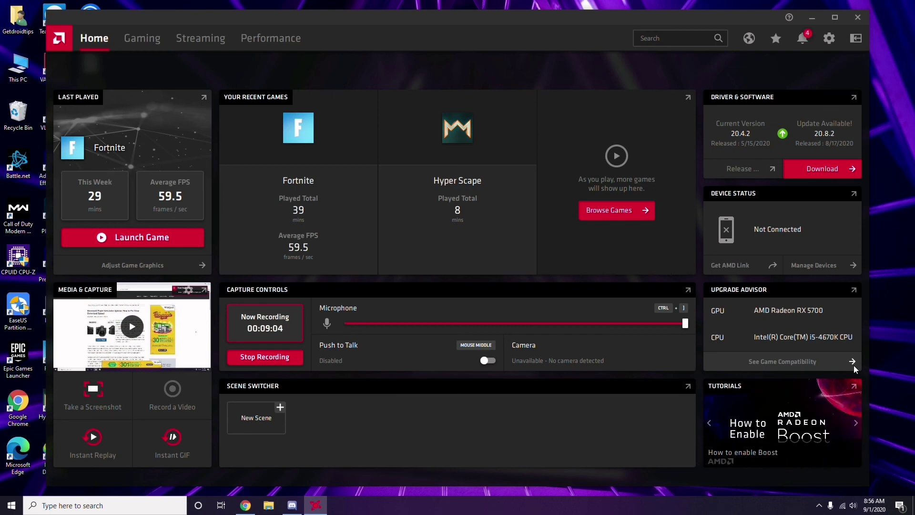
click(862, 21)
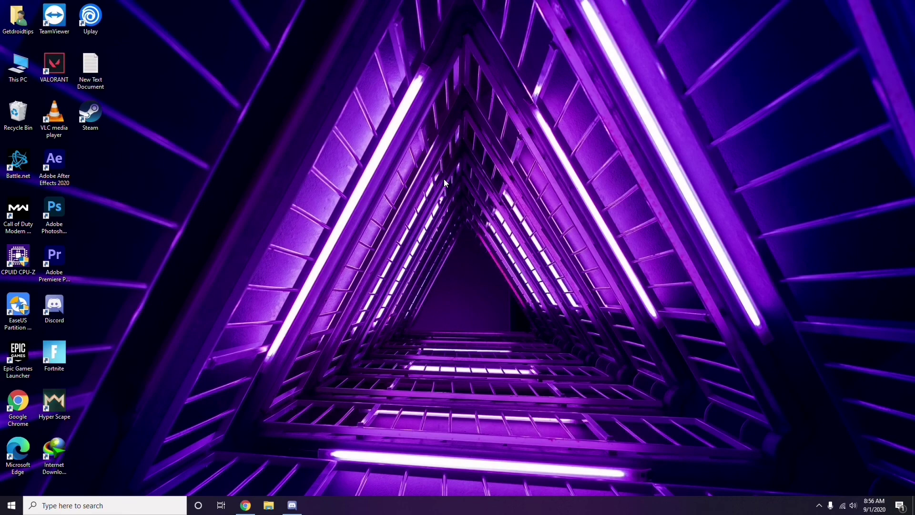
click(12, 505)
click(412, 354)
right_click(251, 220)
click(280, 261)
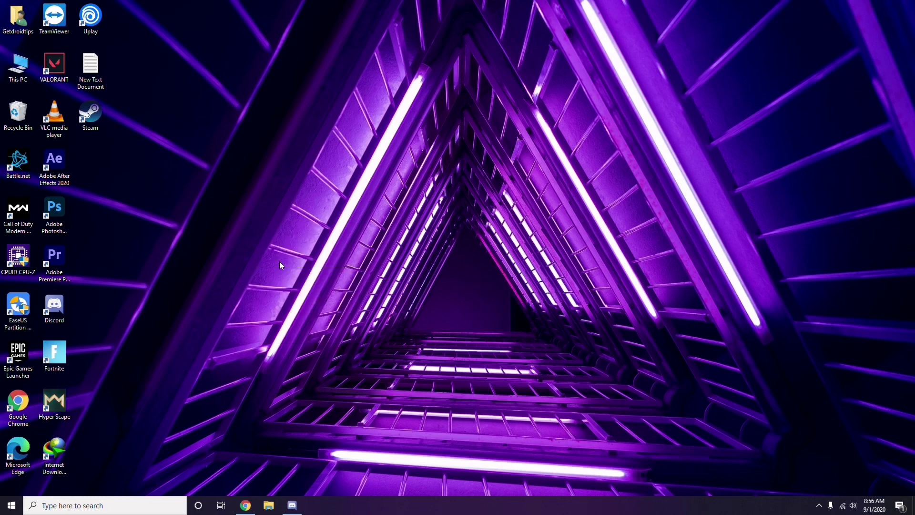